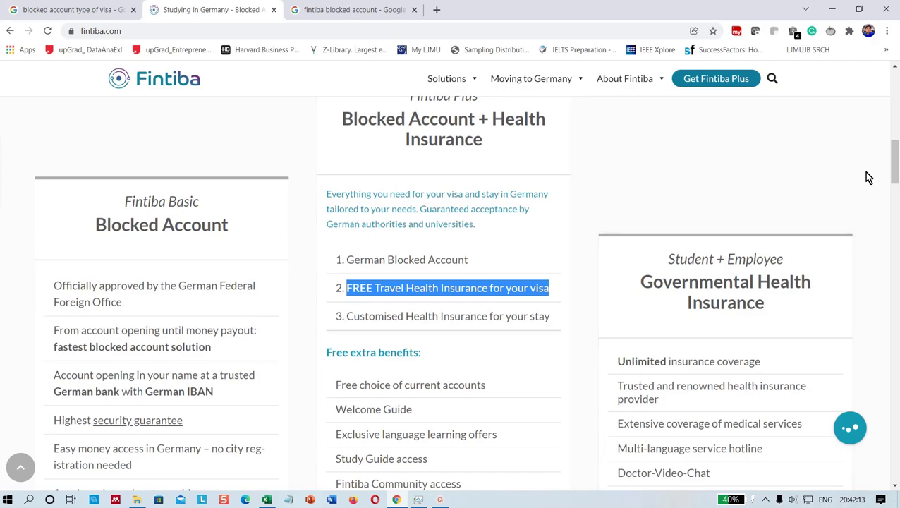
Review the Fintiba Basic and Fintiba Plus fees and start the application for the Blocked Account + Health Insurance package
drag(895, 160, 897, 195)
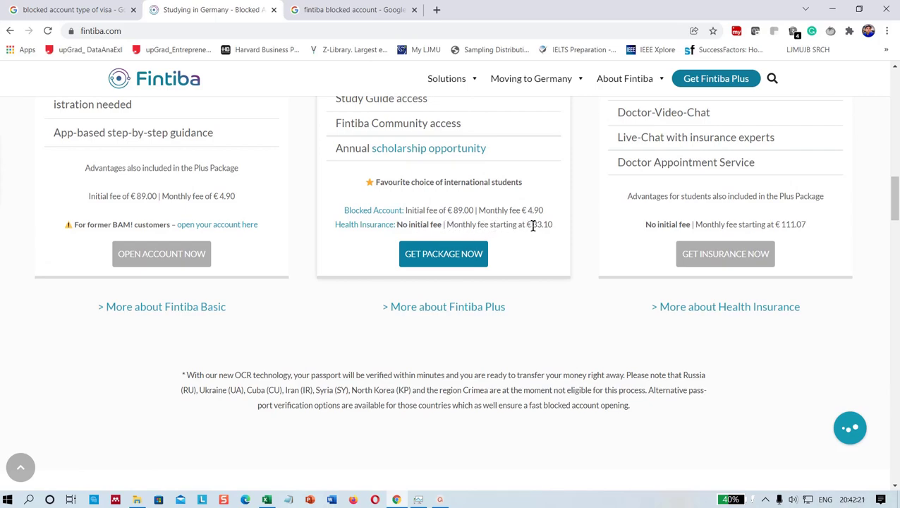
drag(524, 225, 553, 225)
drag(88, 196, 240, 199)
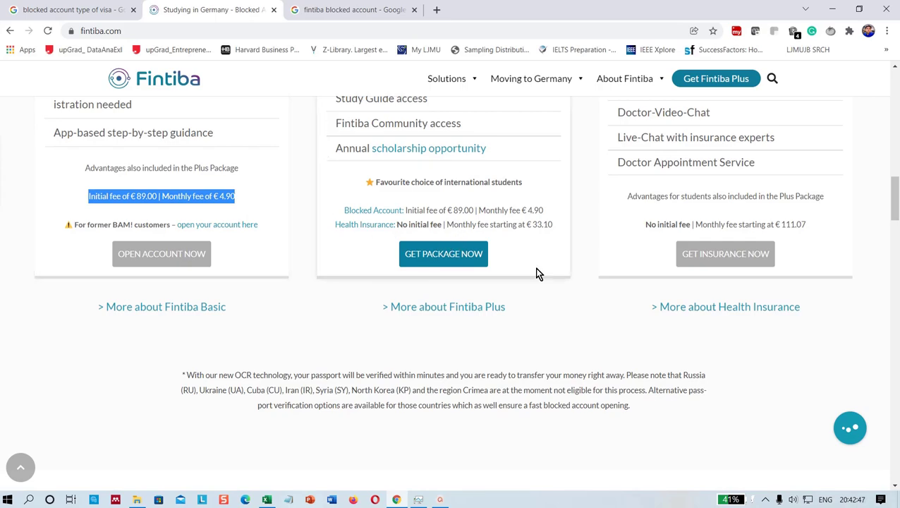
mouse_move(895, 205)
mouse_down()
mouse_move(894, 144)
mouse_move(897, 203)
mouse_up()
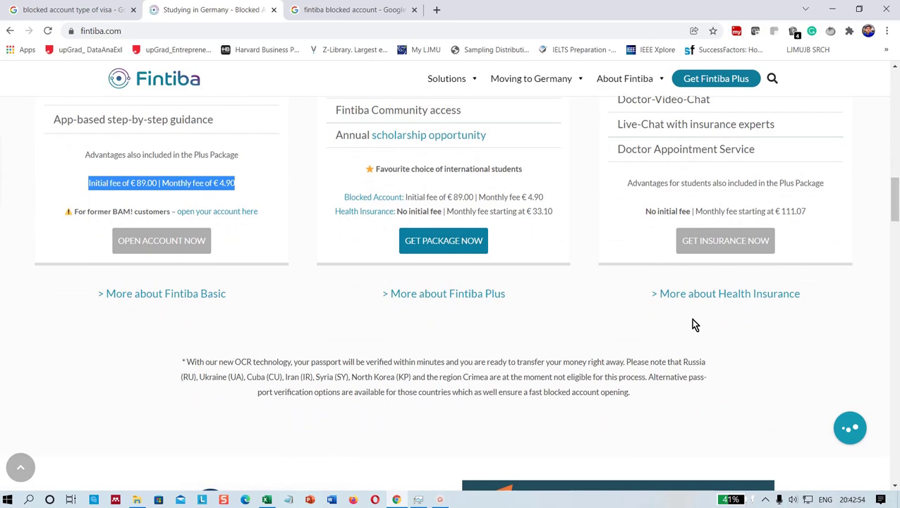
click(439, 243)
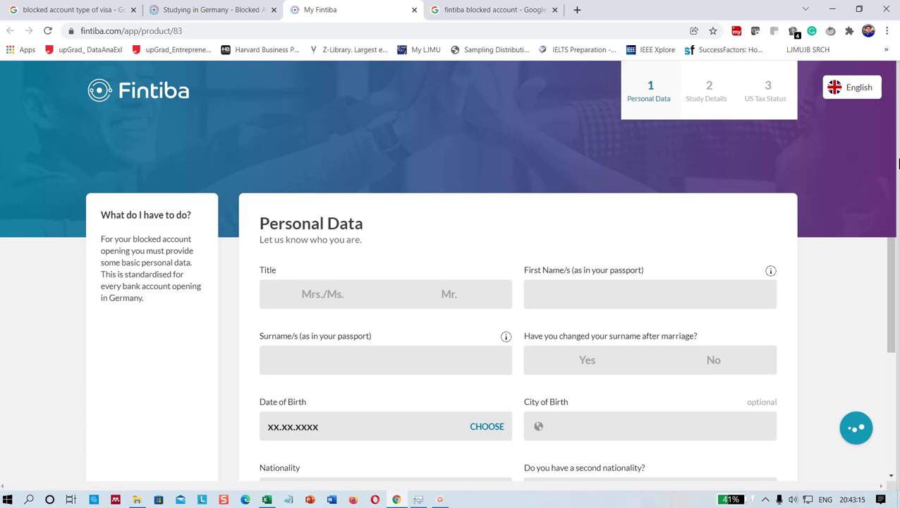
Review the Personal Data form and the choices in its last option list, and submit the form to reach Study Details
drag(890, 263, 887, 362)
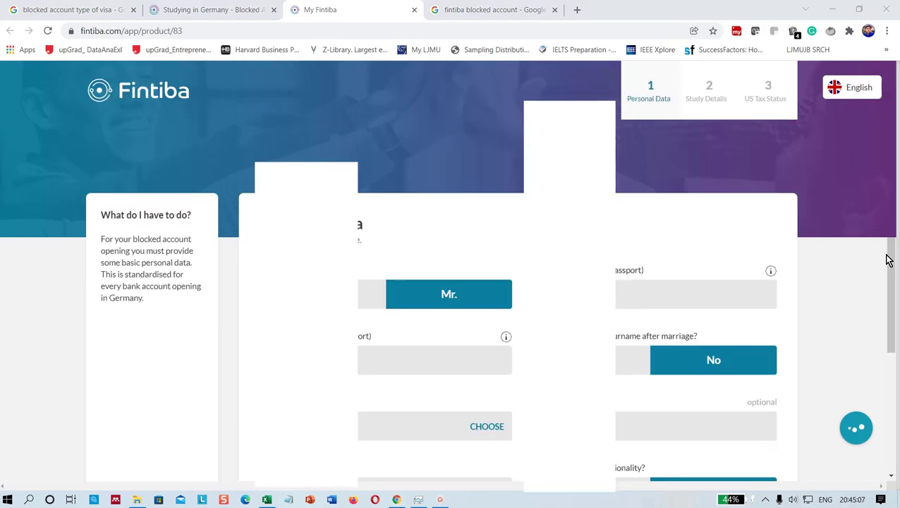
drag(891, 264, 879, 345)
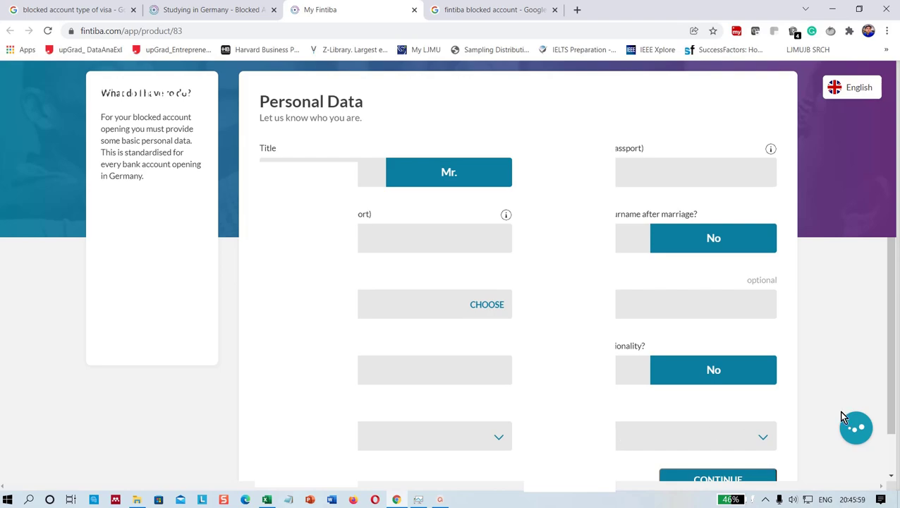
drag(890, 372, 891, 406)
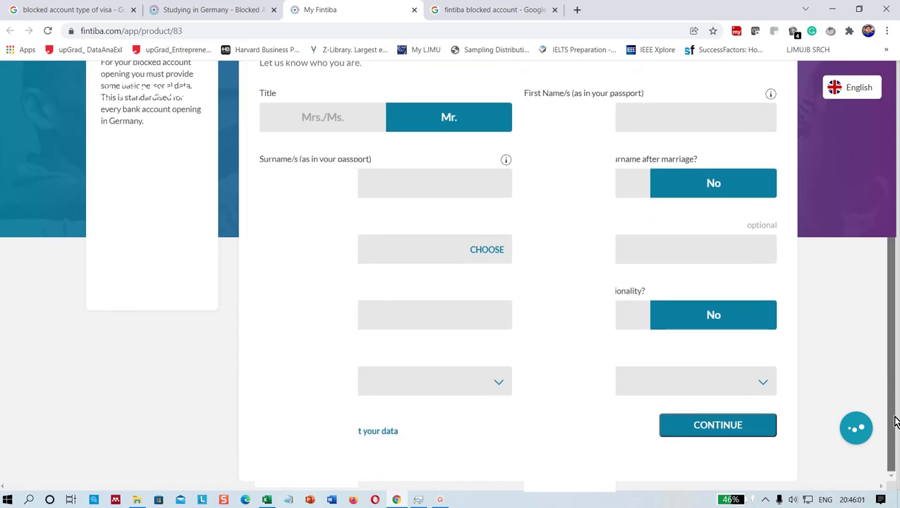
click(703, 382)
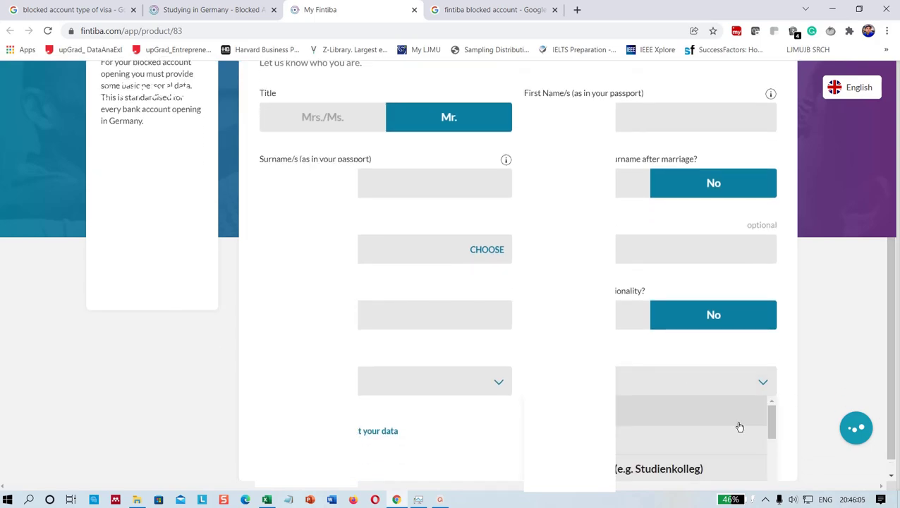
mouse_move(770, 417)
mouse_down()
mouse_move(773, 472)
mouse_move(776, 406)
mouse_up()
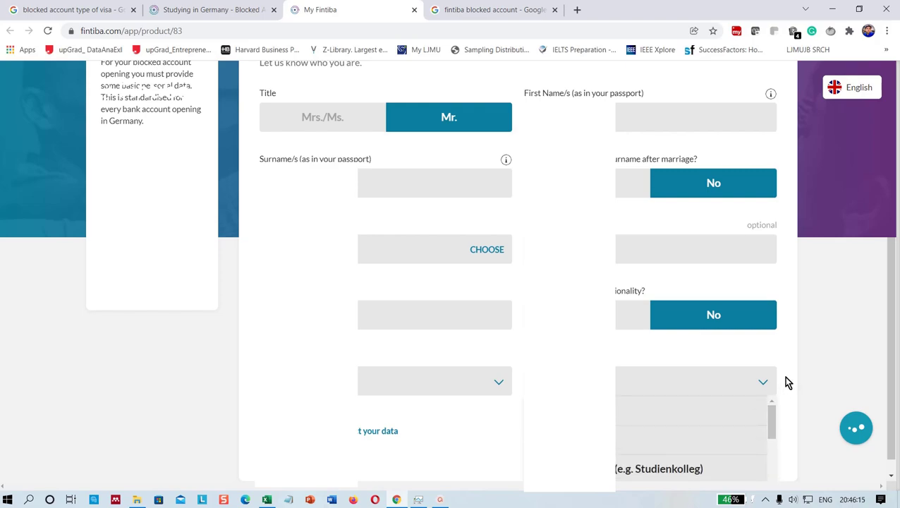
click(788, 382)
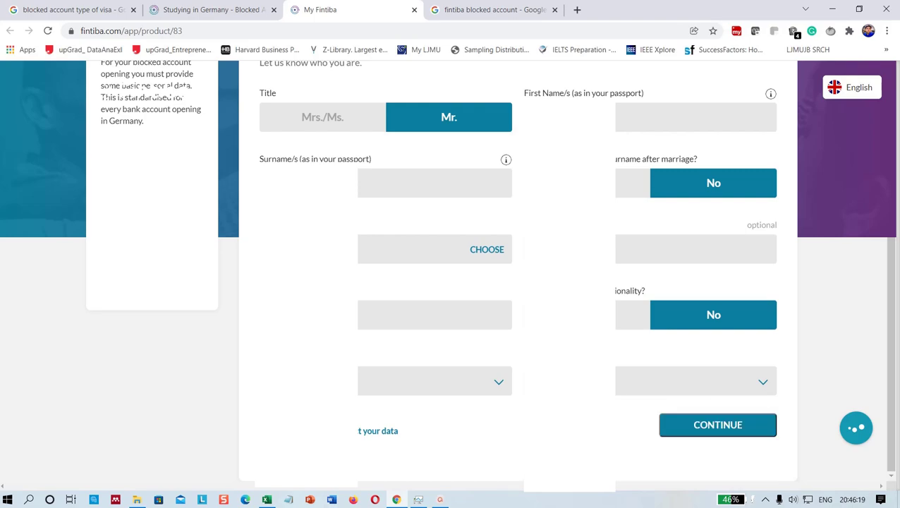
click(716, 427)
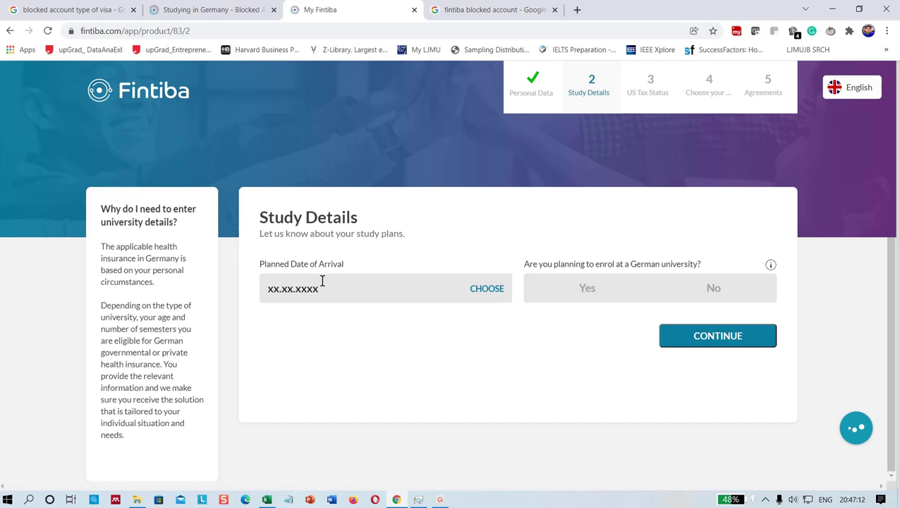
Set the planned date of arrival to 01.04.2022 and answer Yes to enrolling at a German university
click(279, 285)
text(010)
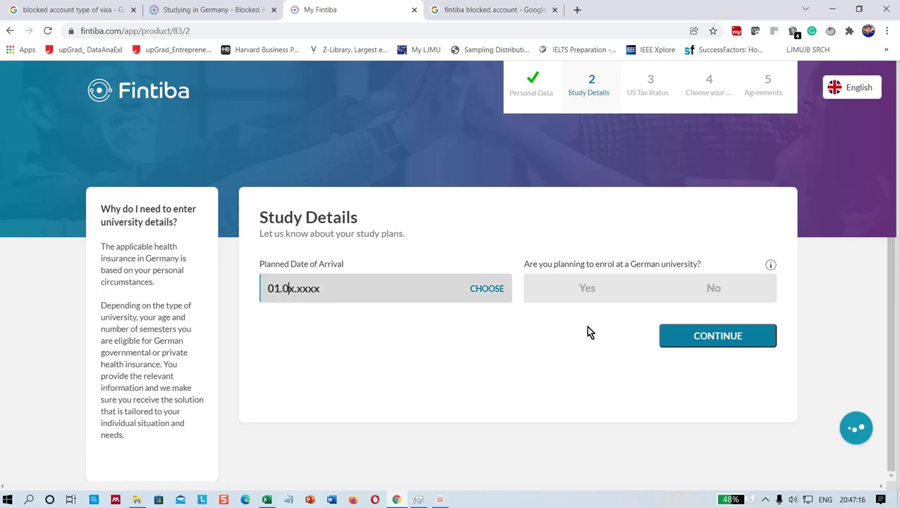
text(5)
key(BackSpace)
text(4.2022)
click(581, 290)
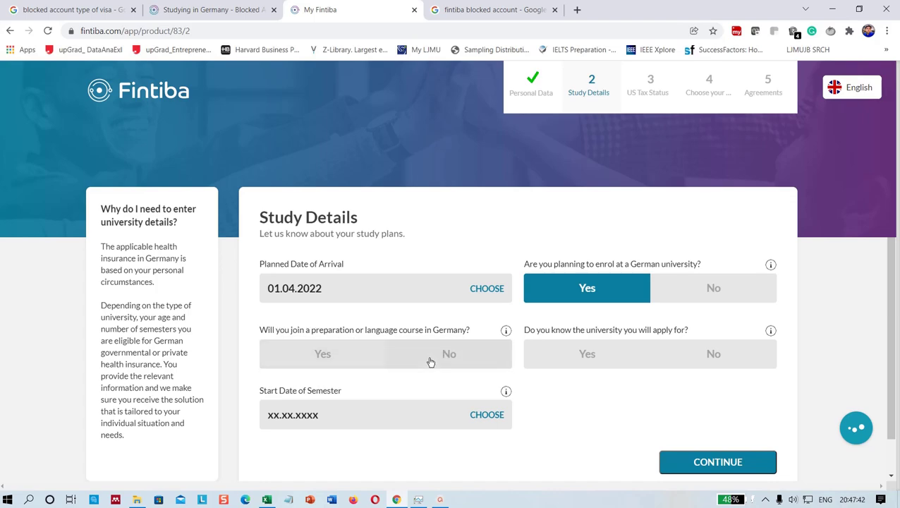
Answer No to joining a preparation or language course and Yes to knowing the university applied for
click(336, 361)
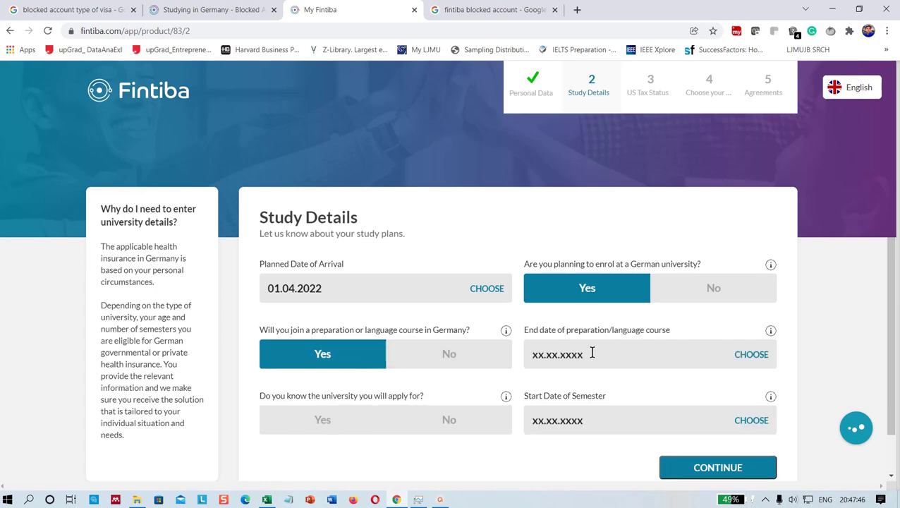
click(435, 356)
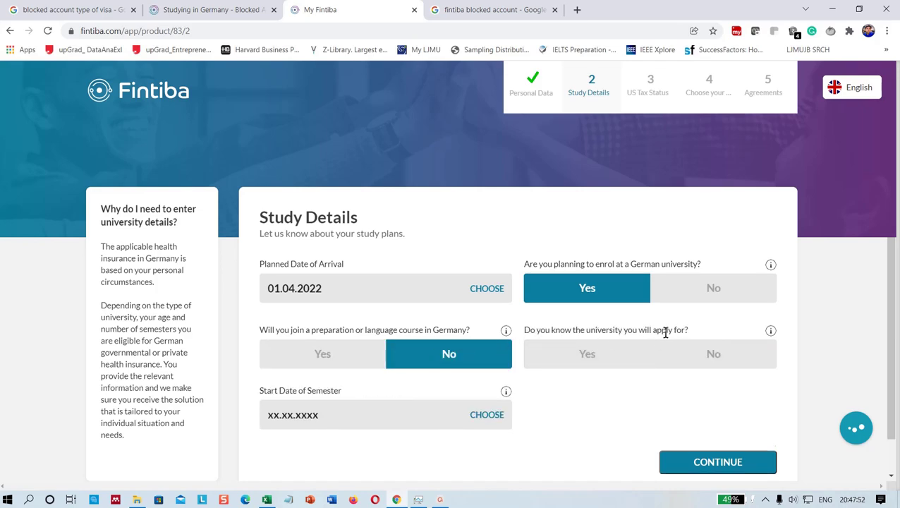
click(588, 356)
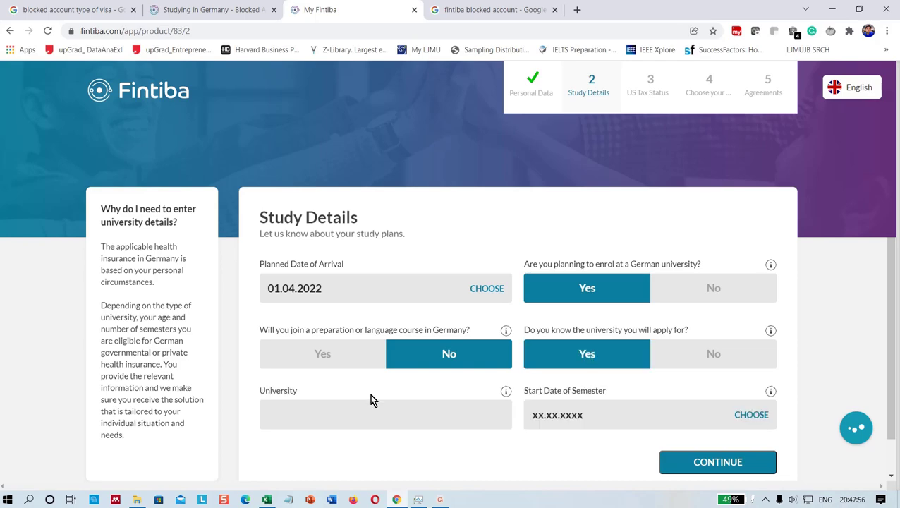
Search the university suggestions and choose Christian-Albrechts-Universität Kiel as the university
click(308, 414)
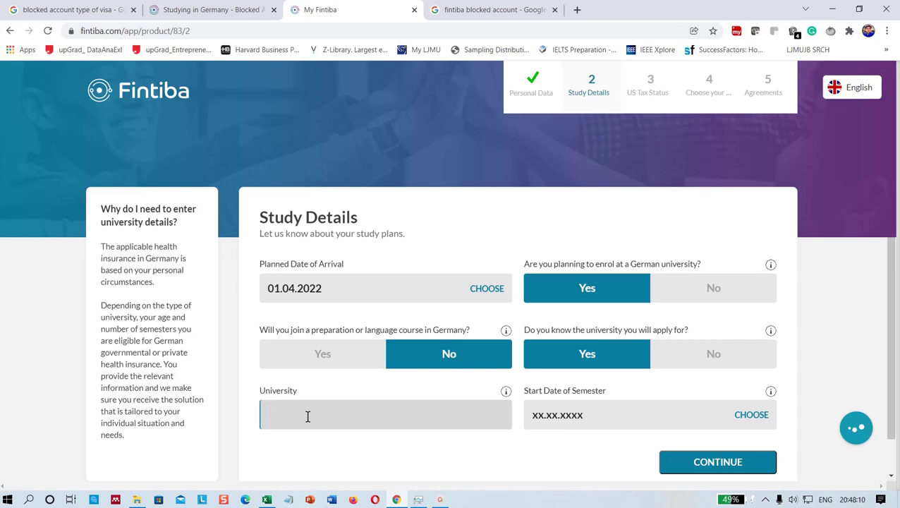
click(307, 416)
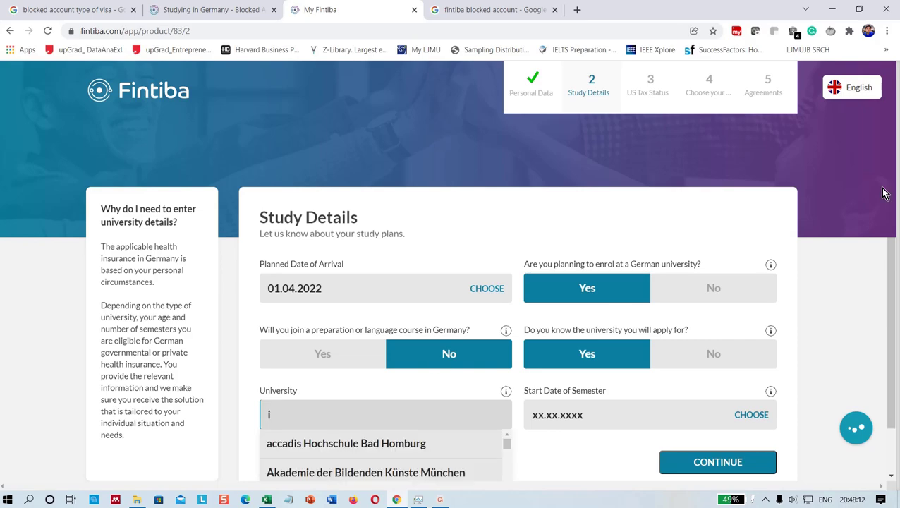
drag(889, 259, 894, 312)
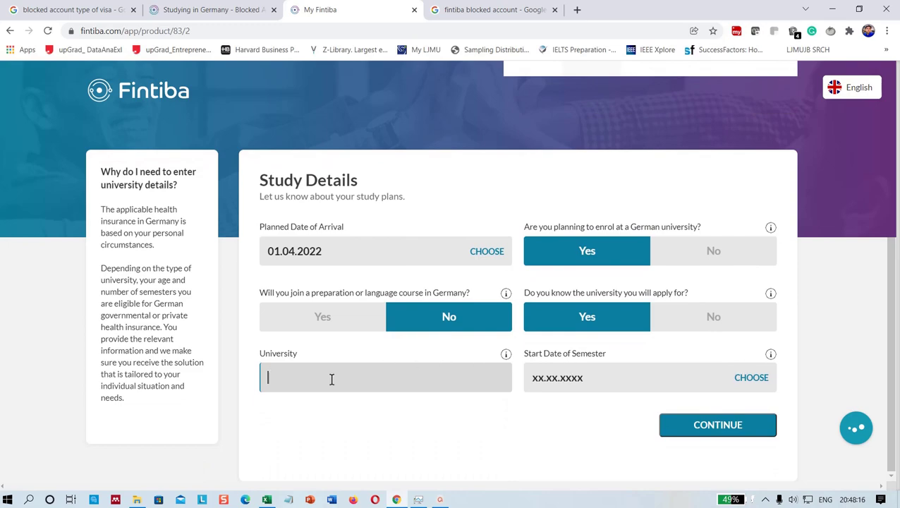
text(TU)
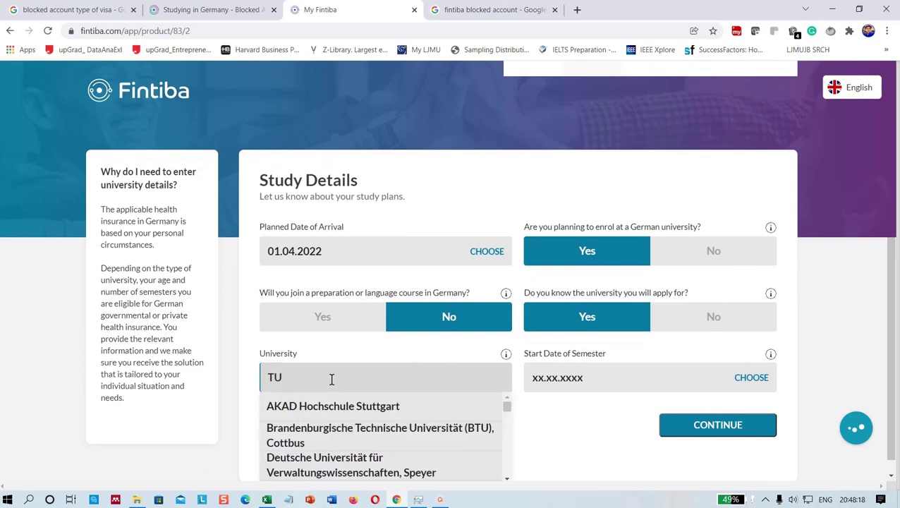
click(893, 295)
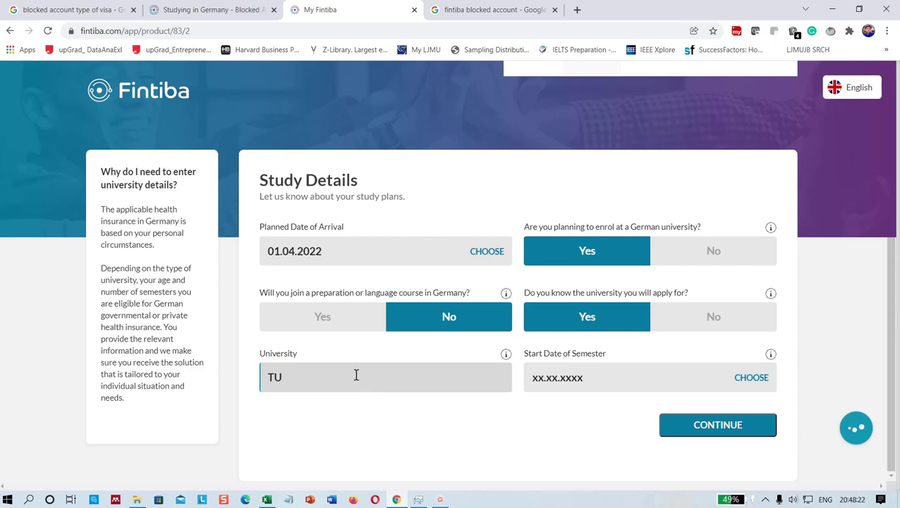
key(BackSpace)
click(387, 407)
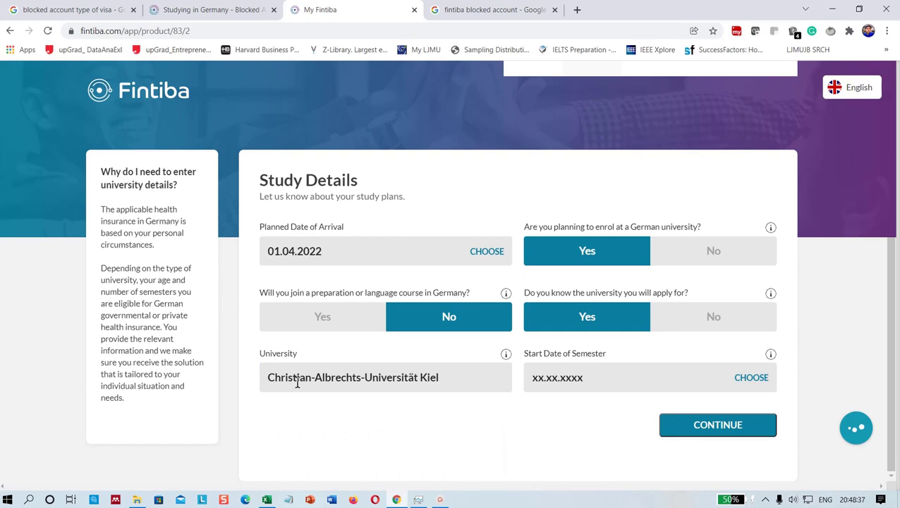
Set the start date of the semester to 01.04.2022 and submit the study details
click(540, 379)
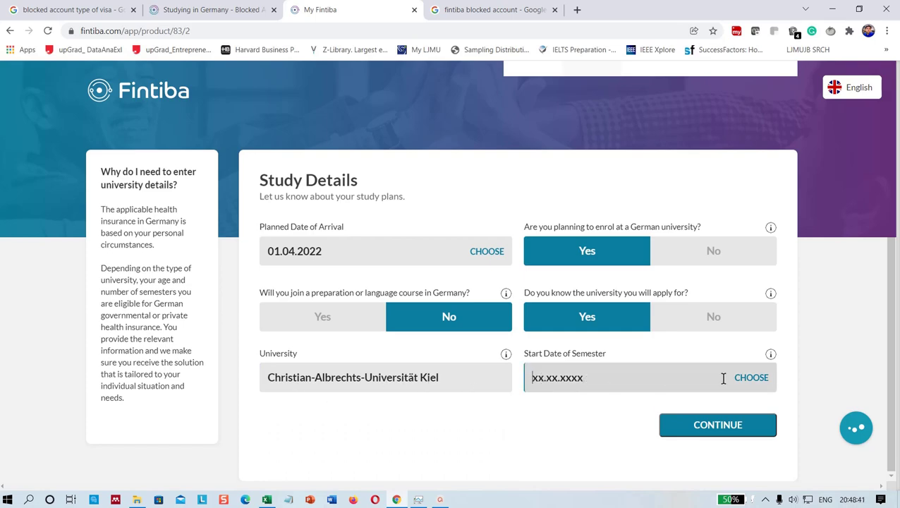
text(01.04.2022)
click(718, 425)
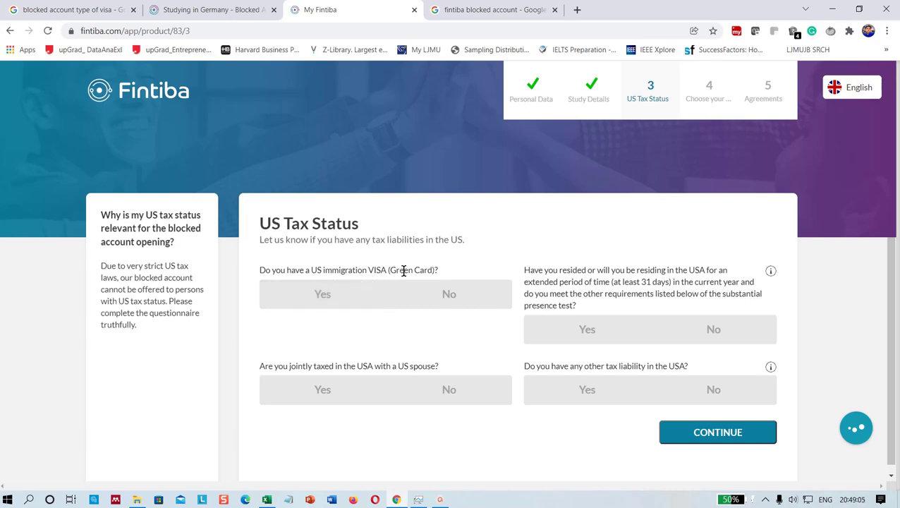
Answer No to all four US Tax Status questions and continue to the coverage choice
click(449, 298)
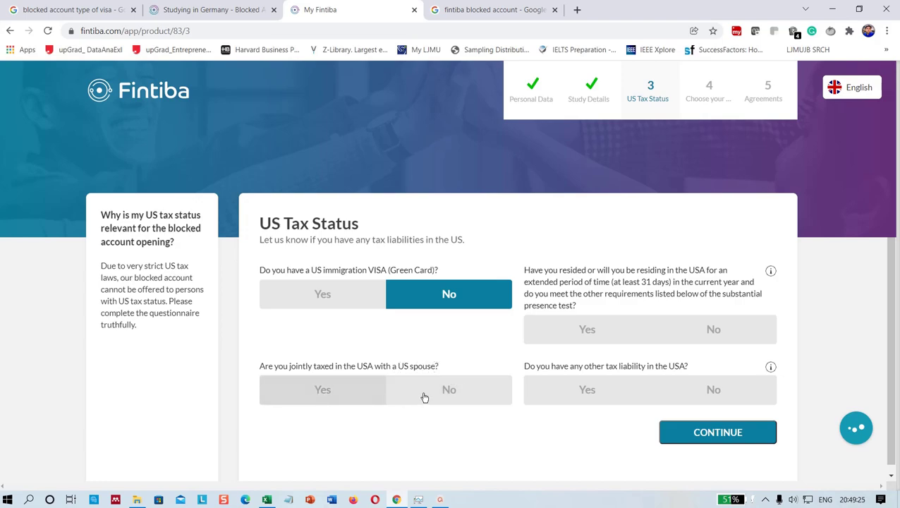
click(450, 394)
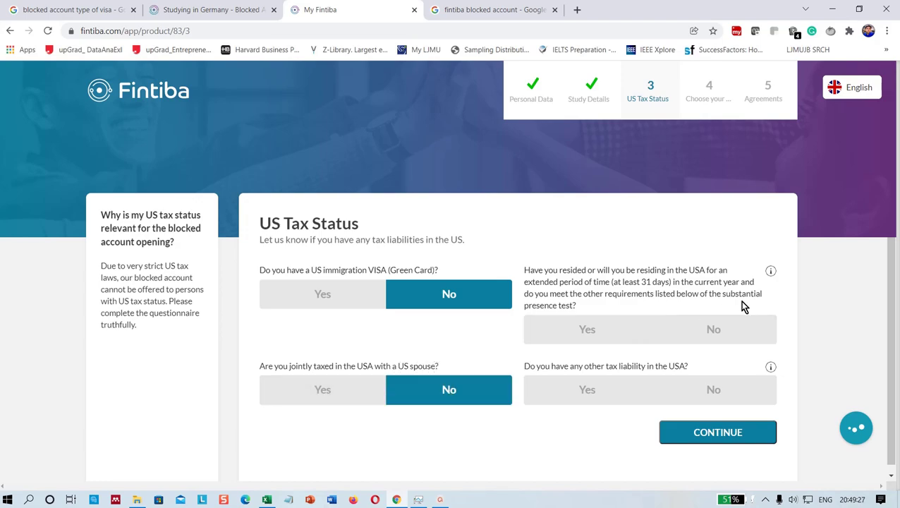
click(714, 337)
click(717, 391)
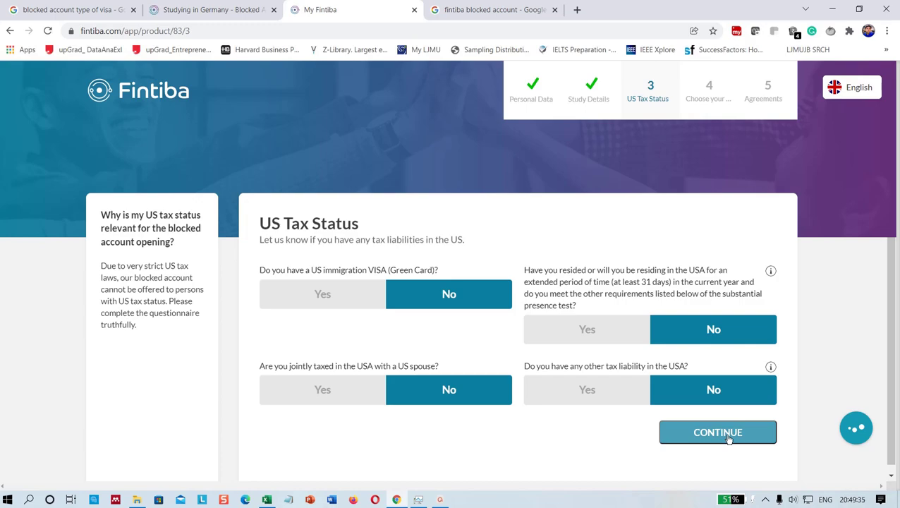
click(729, 436)
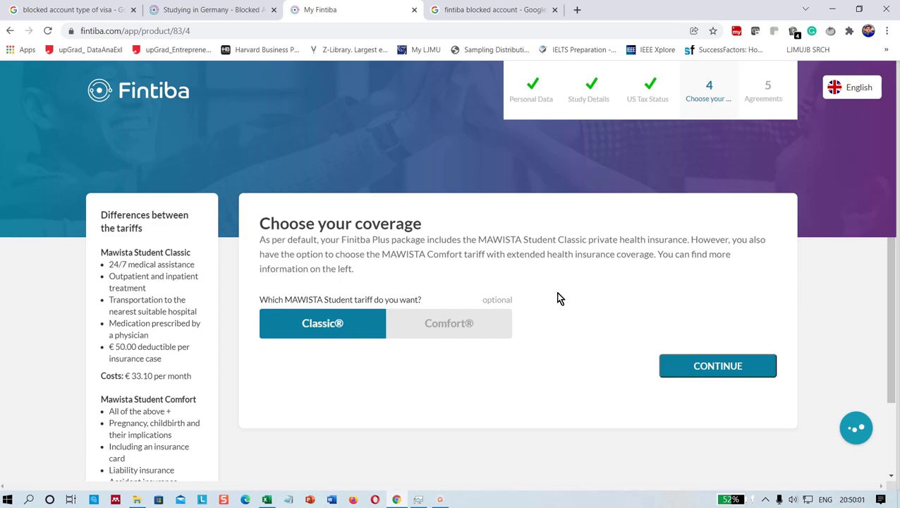
Compare the MAWISTA Student tariffs and continue with the Classic tariff
drag(892, 267, 894, 353)
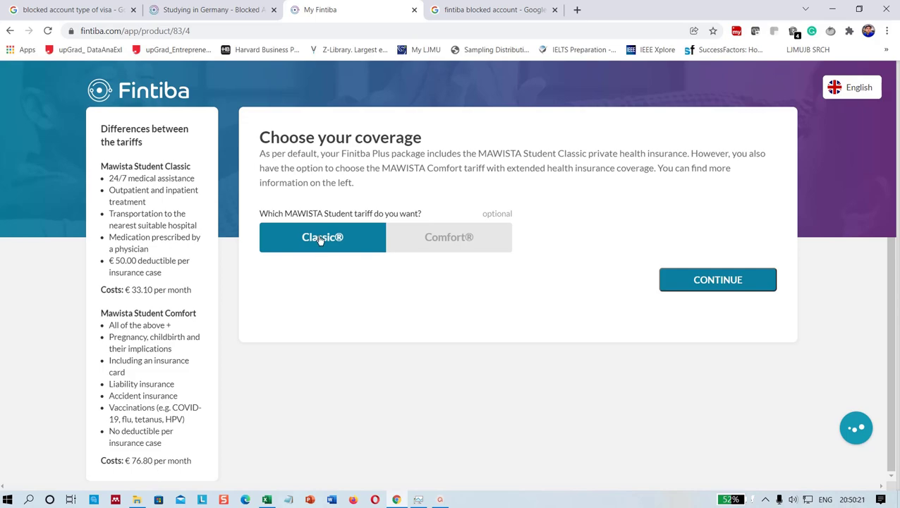
click(718, 281)
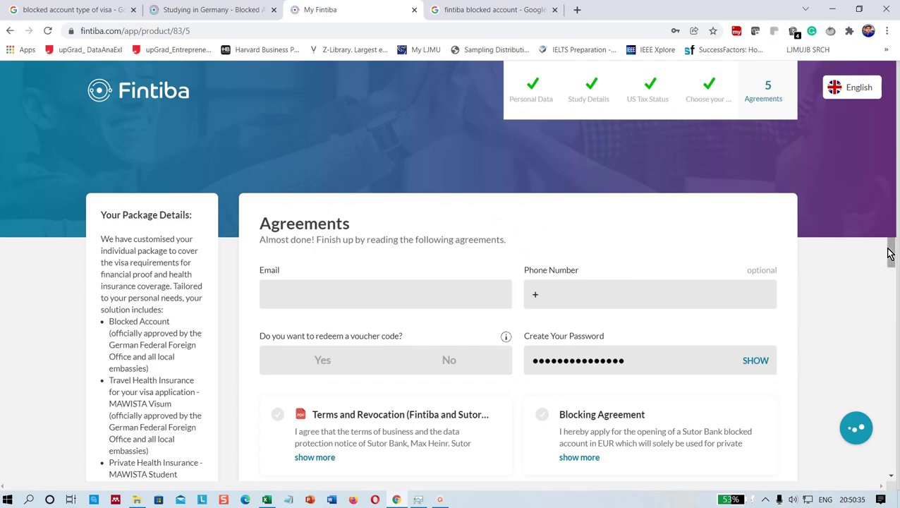
Look through the Agreements form and answer No to redeeming a voucher code
drag(890, 254, 887, 322)
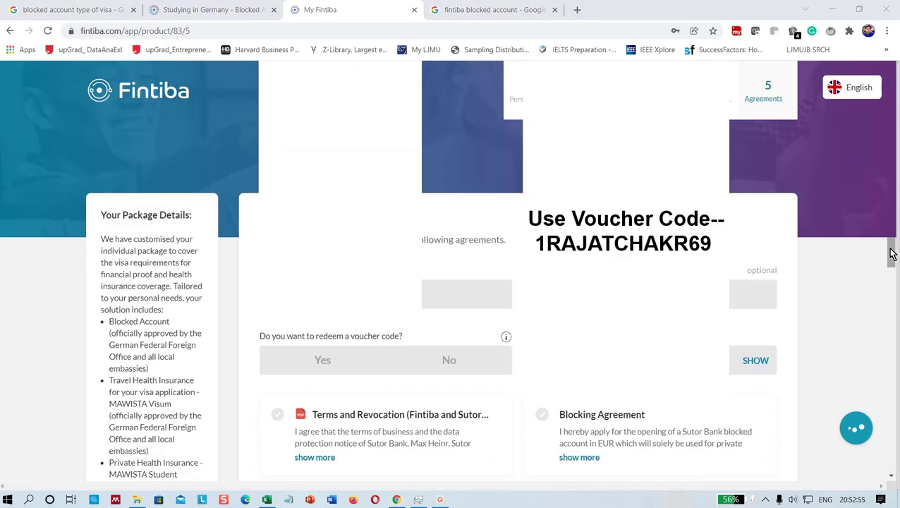
drag(891, 254, 890, 273)
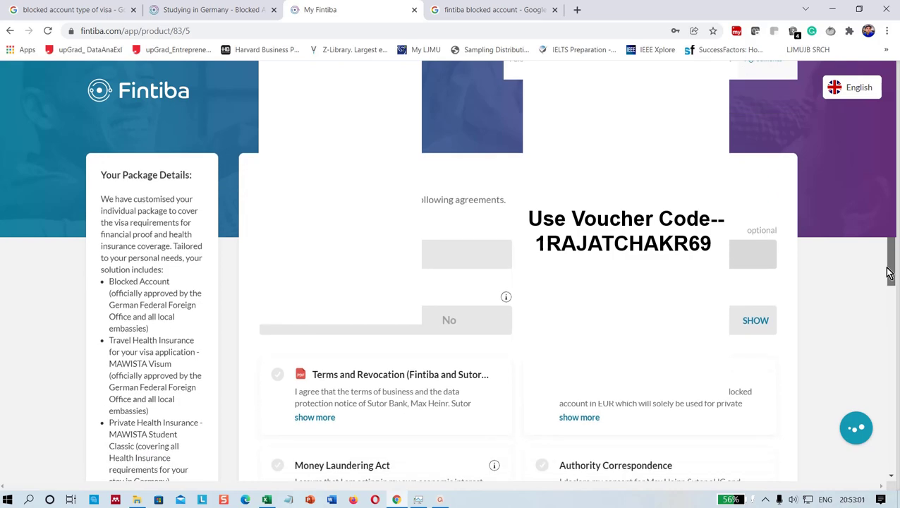
drag(890, 274, 890, 312)
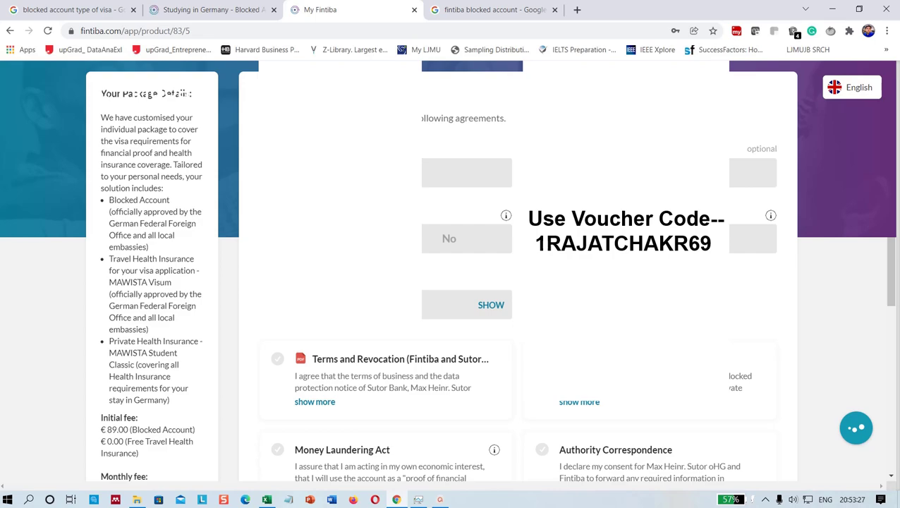
click(480, 237)
Accept the Terms and Revocation, Money Laundering Act, Blocking Agreement and Authority Correspondence declarations
drag(893, 263, 896, 346)
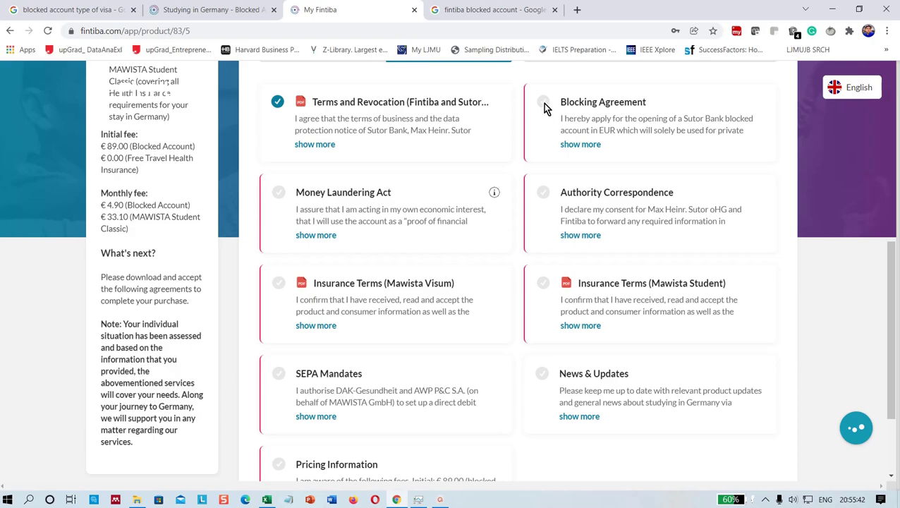
click(278, 193)
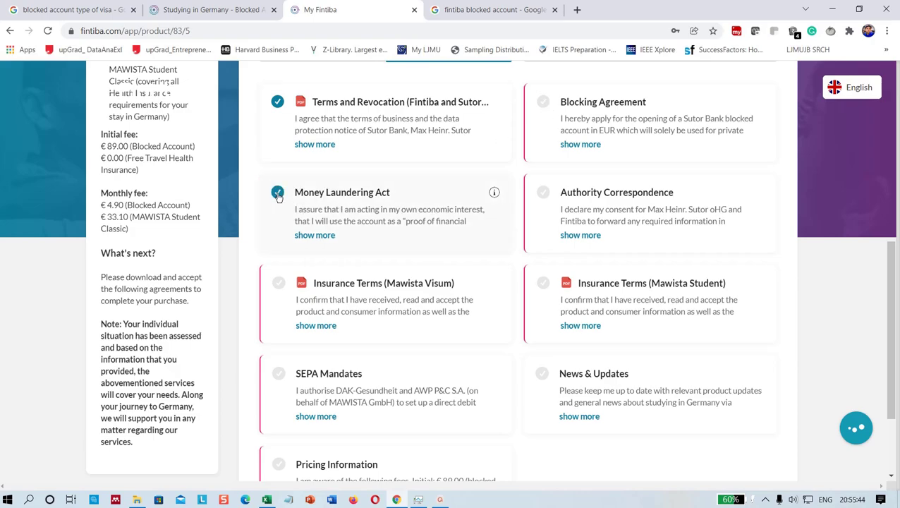
click(548, 138)
click(548, 196)
Accept the Mawista Student and Mawista Visum insurance terms, closing each PDF document that opens
click(543, 284)
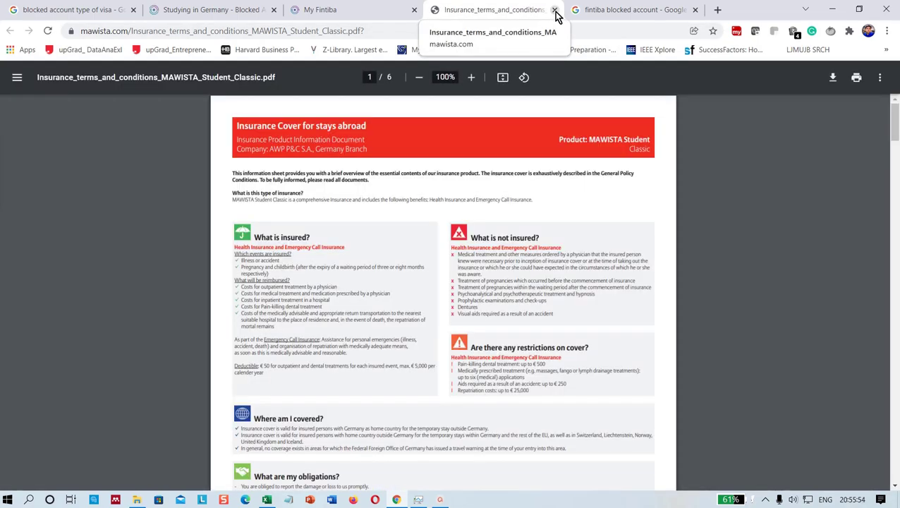
click(555, 12)
click(275, 288)
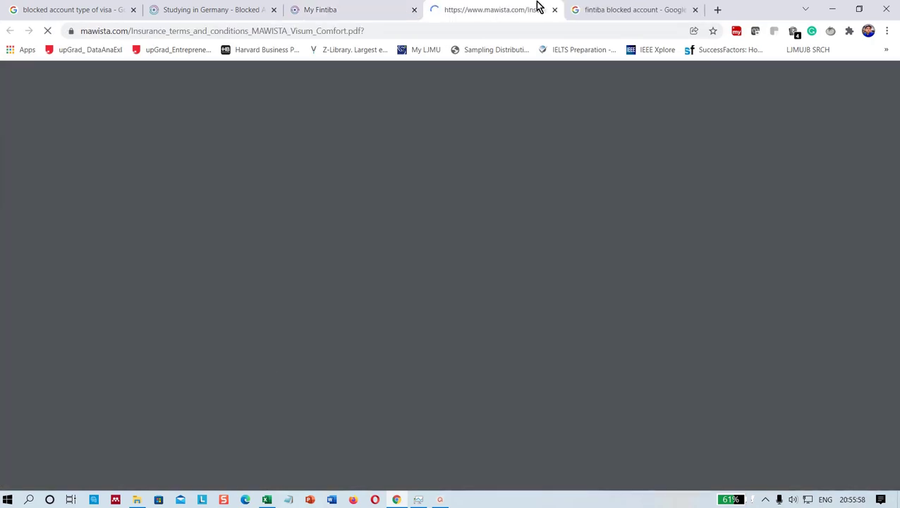
click(555, 10)
Accept the SEPA Mandates, News & Updates and Pricing Information declarations and place the order
click(280, 375)
click(541, 373)
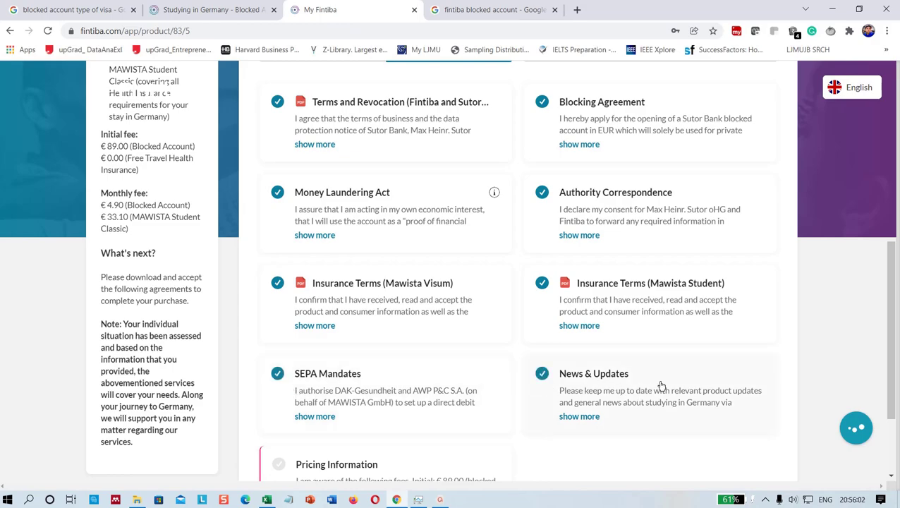
drag(893, 311, 896, 364)
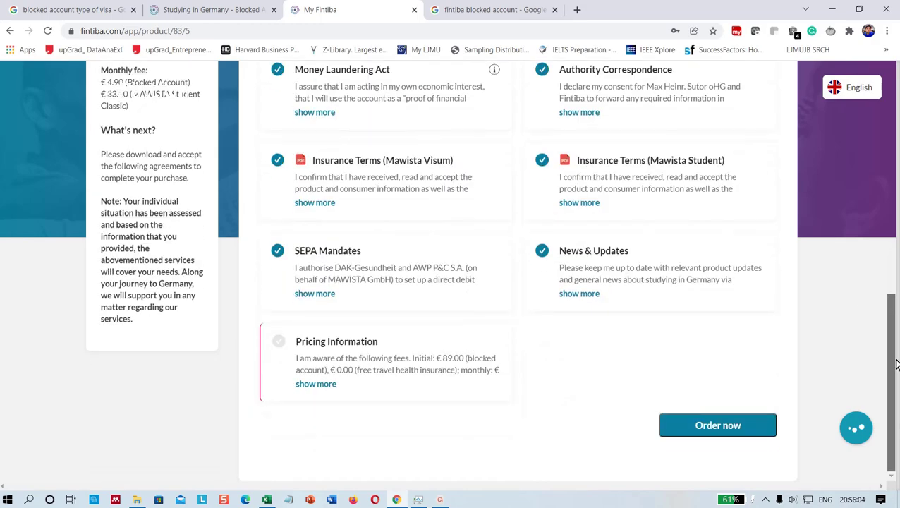
click(279, 341)
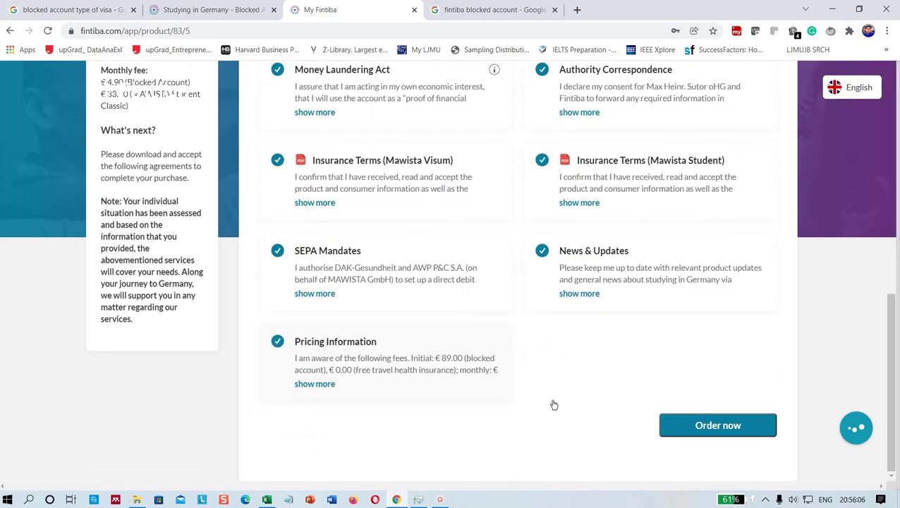
click(710, 430)
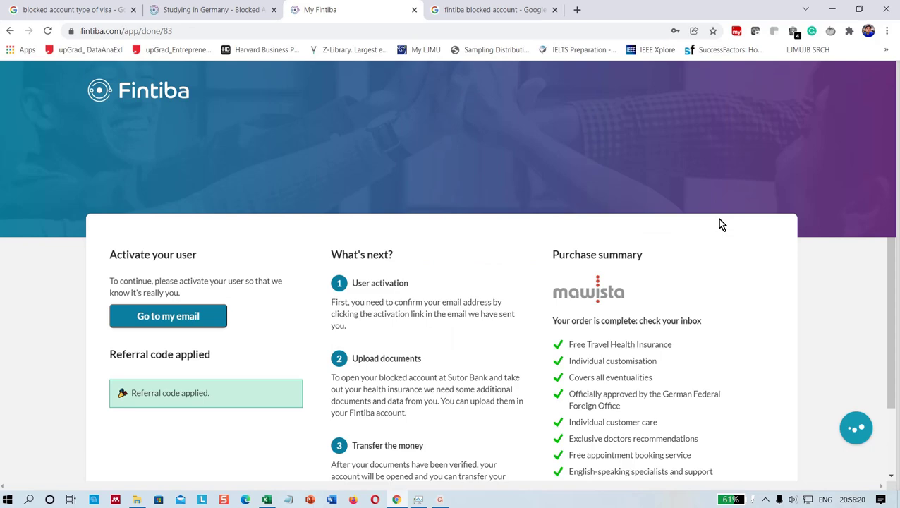
Go to the Gmail inbox from the order completion page and confirm the email address through Fintiba's activation message
drag(894, 258, 892, 336)
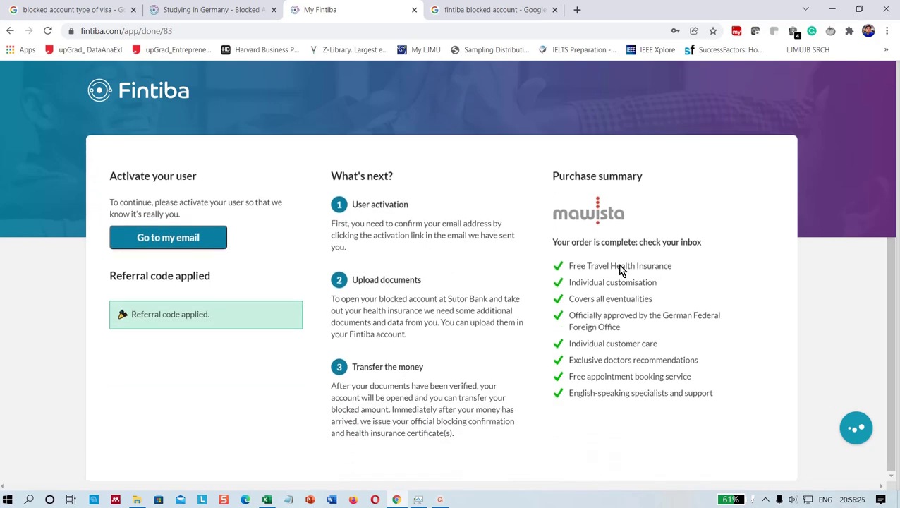
click(198, 238)
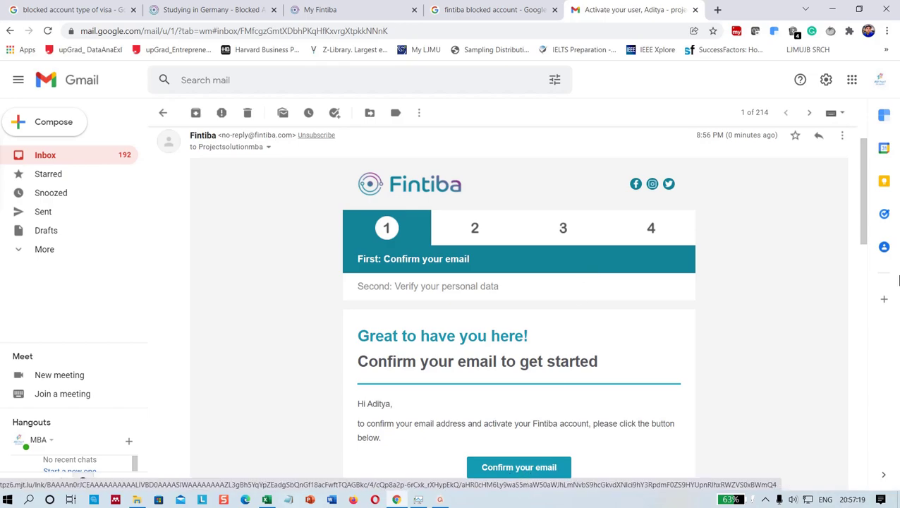
drag(865, 236, 865, 319)
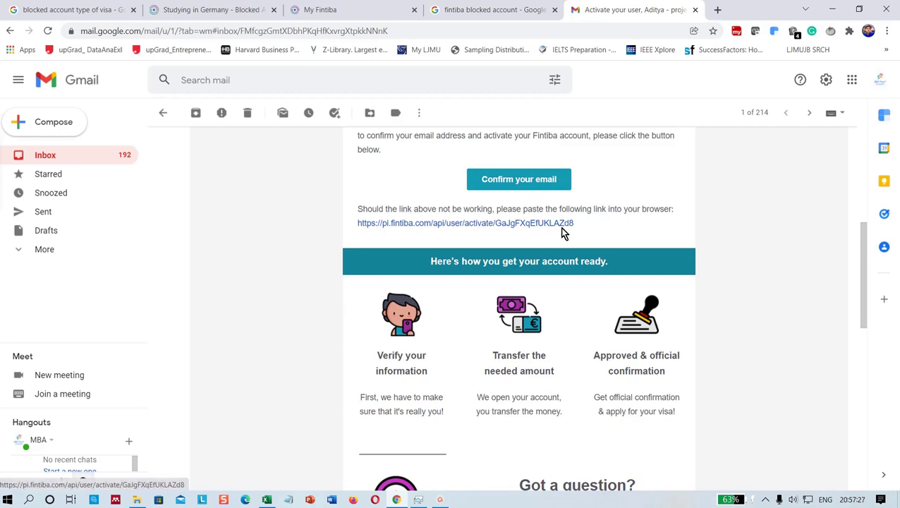
click(526, 182)
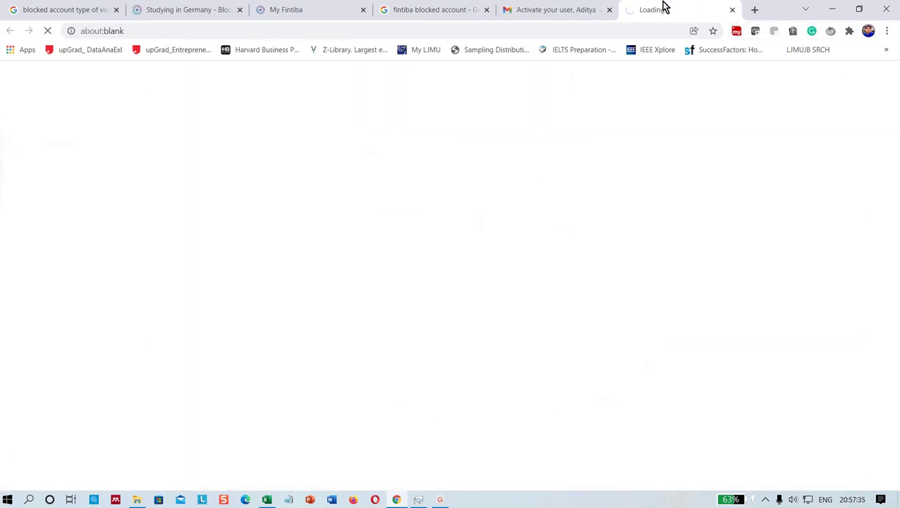